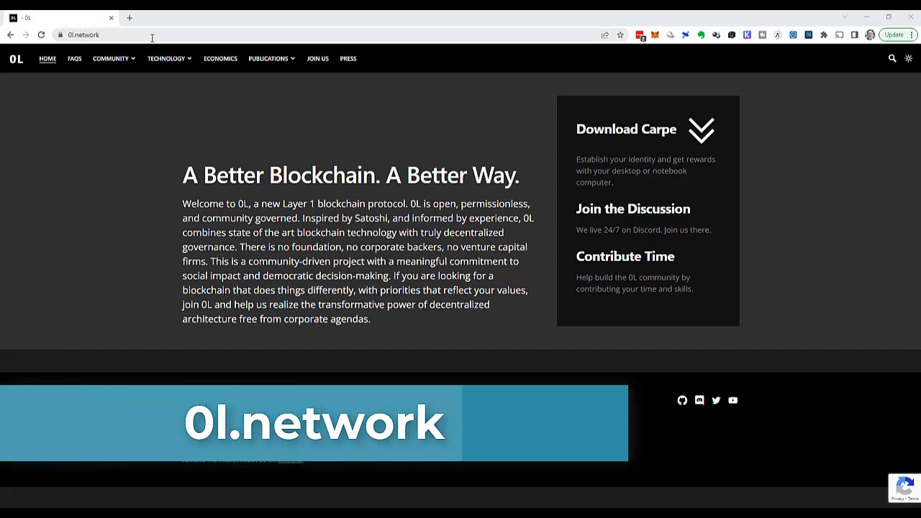
# - Go to the FAQ and follow the 'Carpe Desktop App page' link under 'What is Carpe?'
pyautogui.click(75, 62)
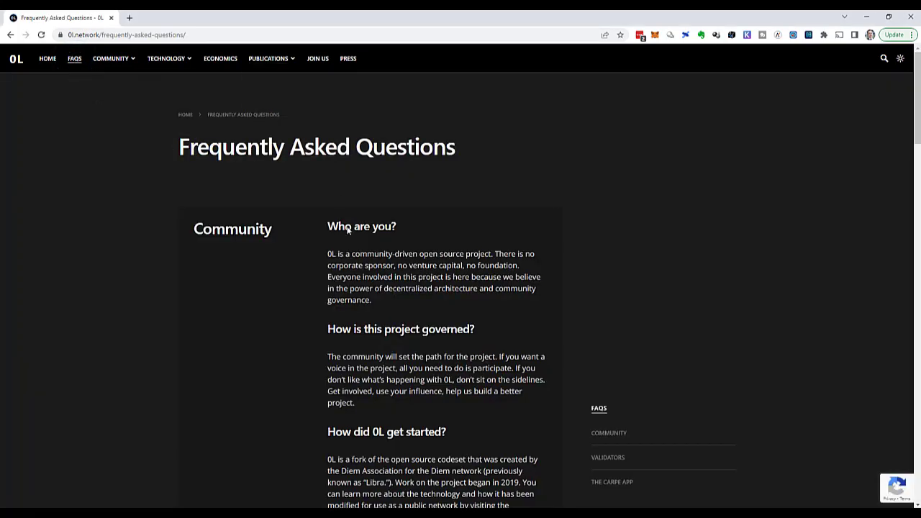
pyautogui.scroll(-2, 347, 230)
pyautogui.scroll(-8, 347, 230)
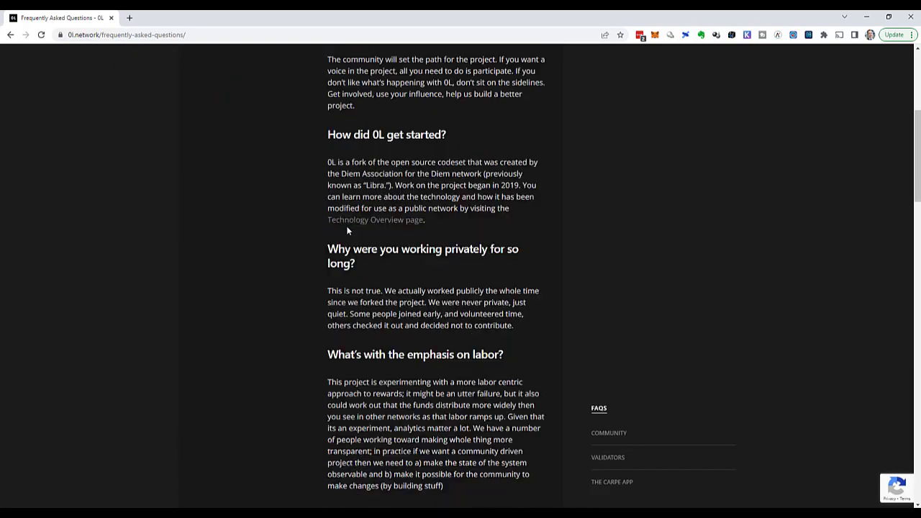
pyautogui.scroll(-10, 347, 231)
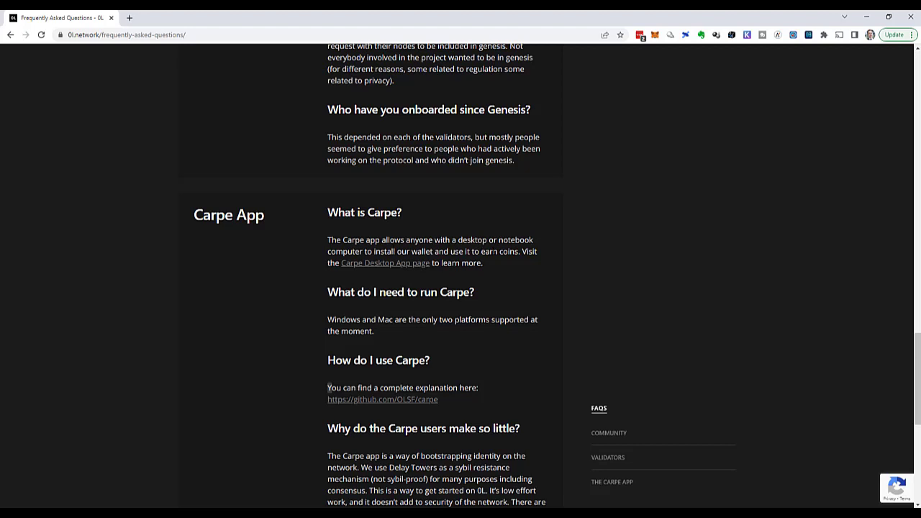
pyautogui.click(401, 264)
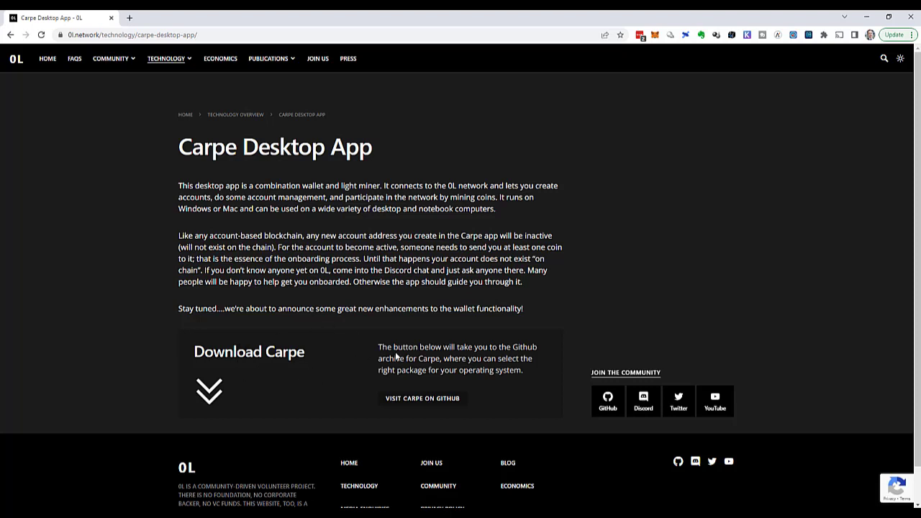
# - Open the OLSF/carpe GitHub repository and scroll to the README's Download the App section
pyautogui.click(434, 400)
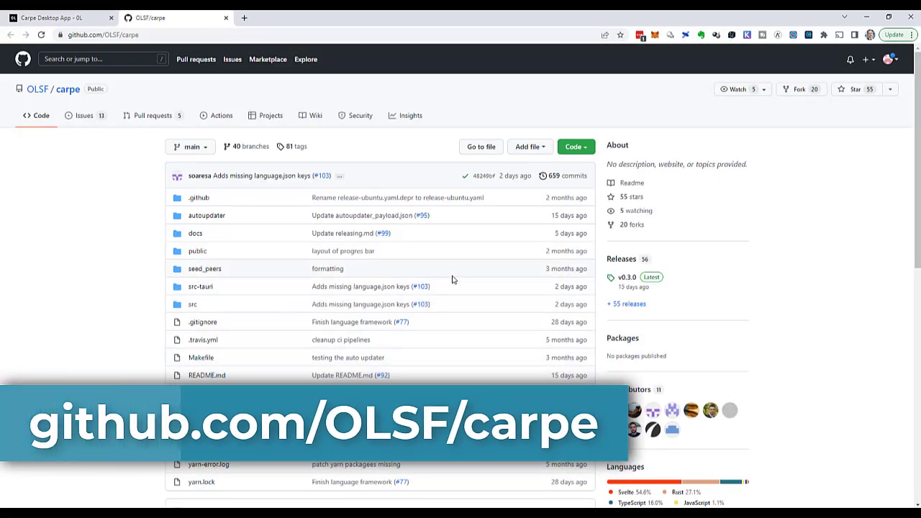
pyautogui.scroll(-1, 452, 280)
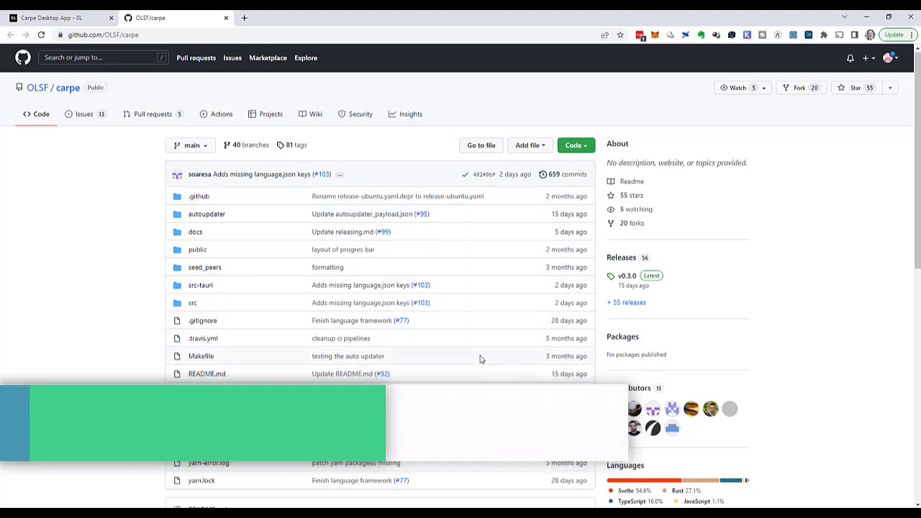
pyautogui.scroll(-3, 481, 358)
pyautogui.scroll(-3, 481, 359)
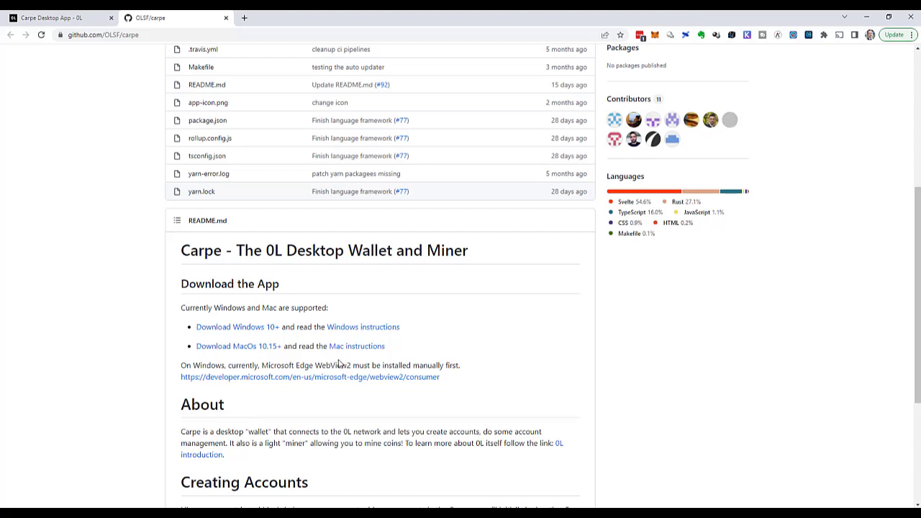
# - Check the WebView2 requirement page, then download and launch carpe_0.3.0_x64.msi for Windows 10+
pyautogui.rightClick(291, 384)
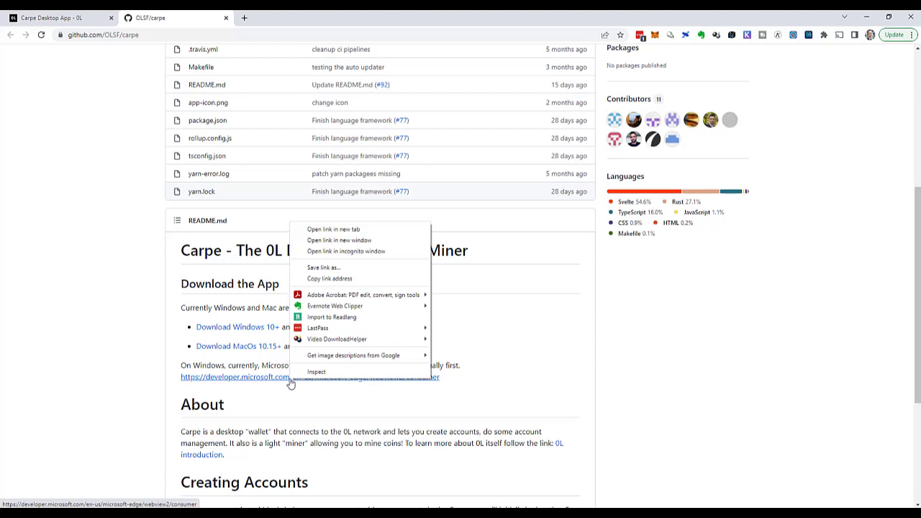
pyautogui.click(352, 229)
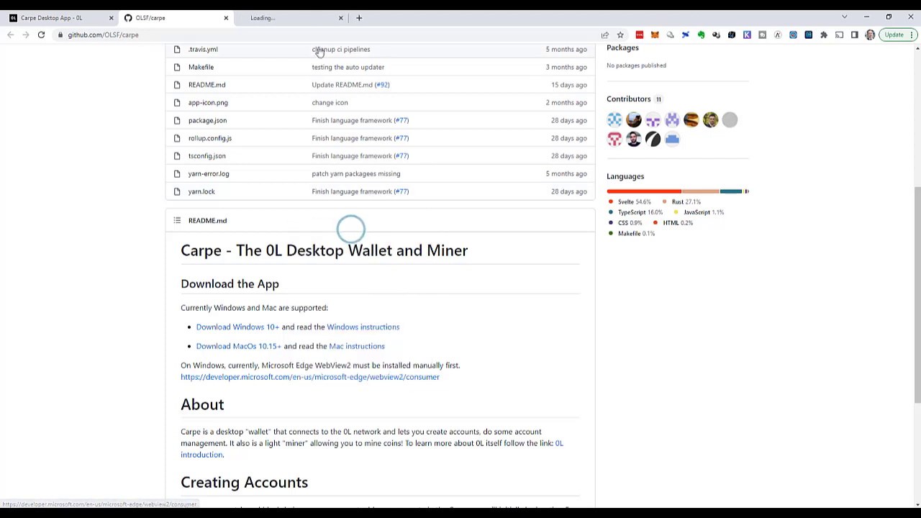
pyautogui.click(291, 18)
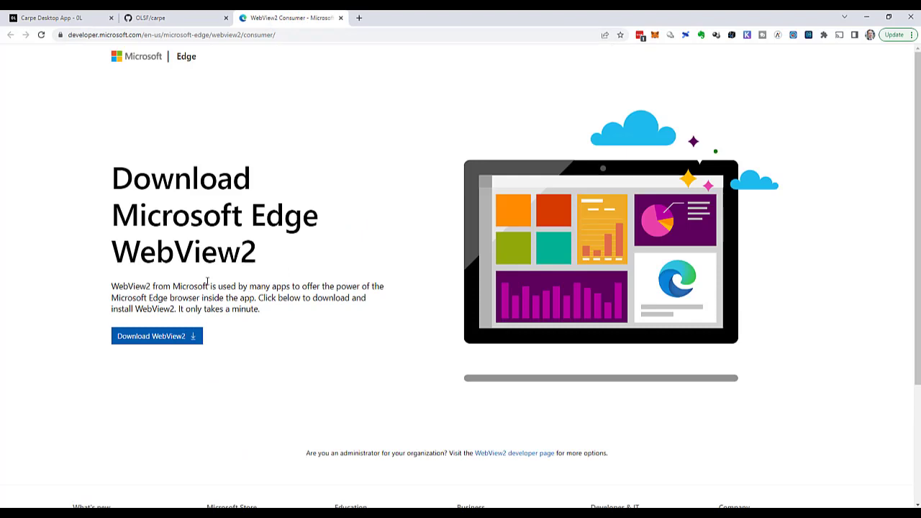
pyautogui.click(341, 19)
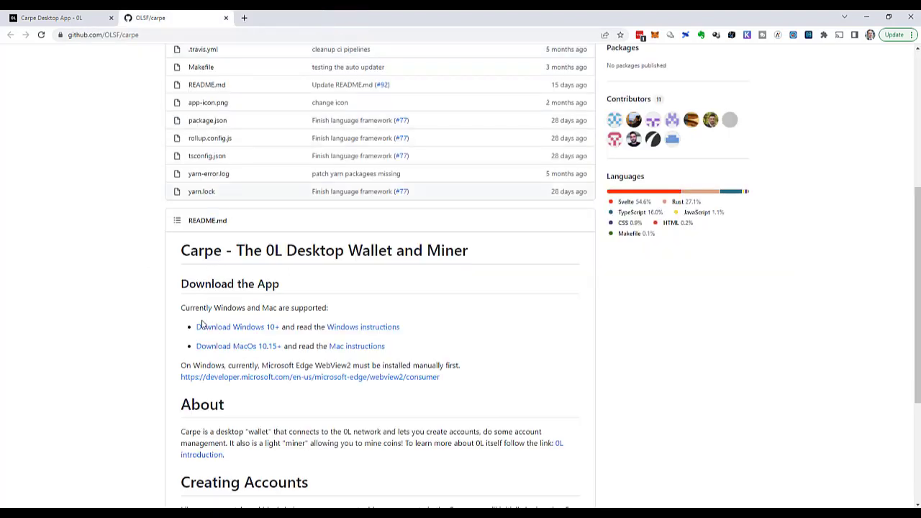
pyautogui.click(255, 330)
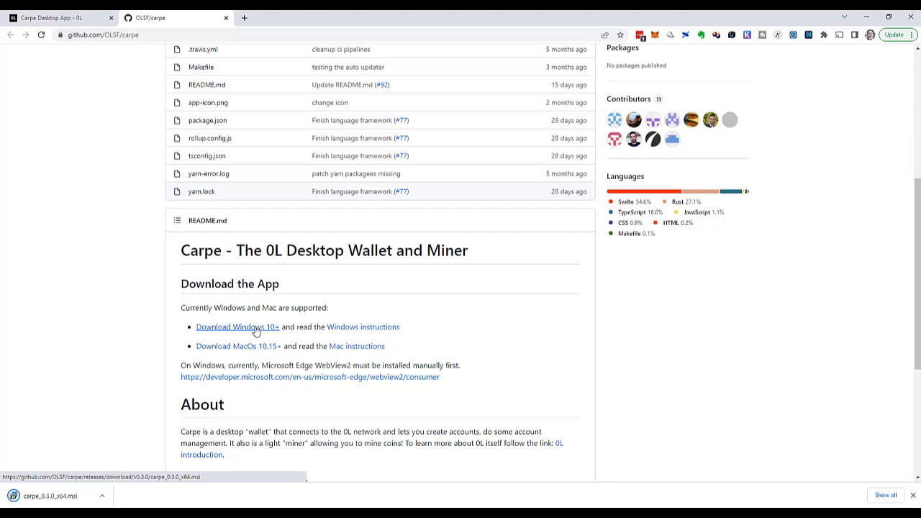
pyautogui.click(52, 497)
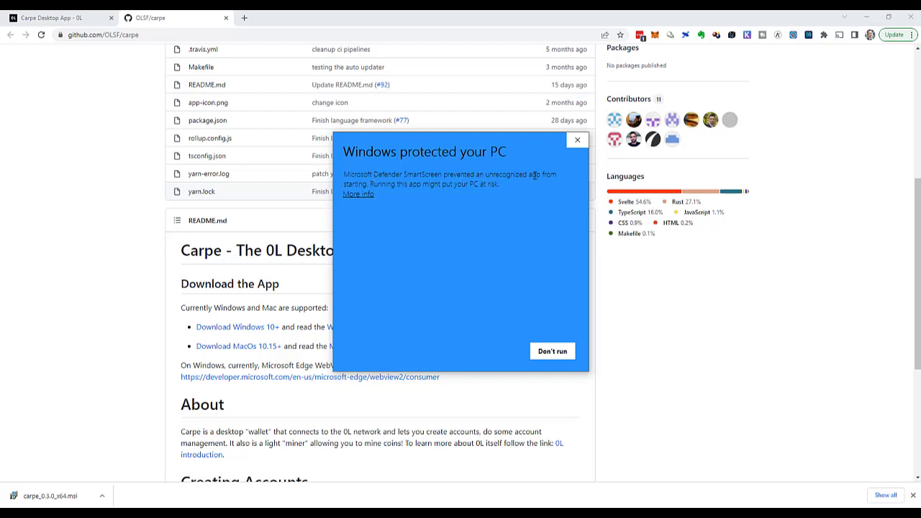
# - Run the installer past SmartScreen and install carpe into the default C:\Program Files\carpe\ folder
pyautogui.click(360, 195)
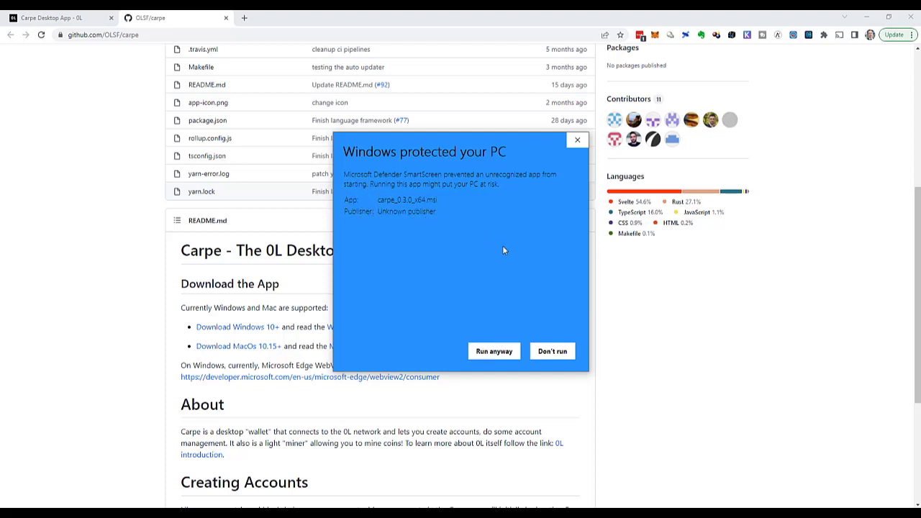
pyautogui.click(502, 352)
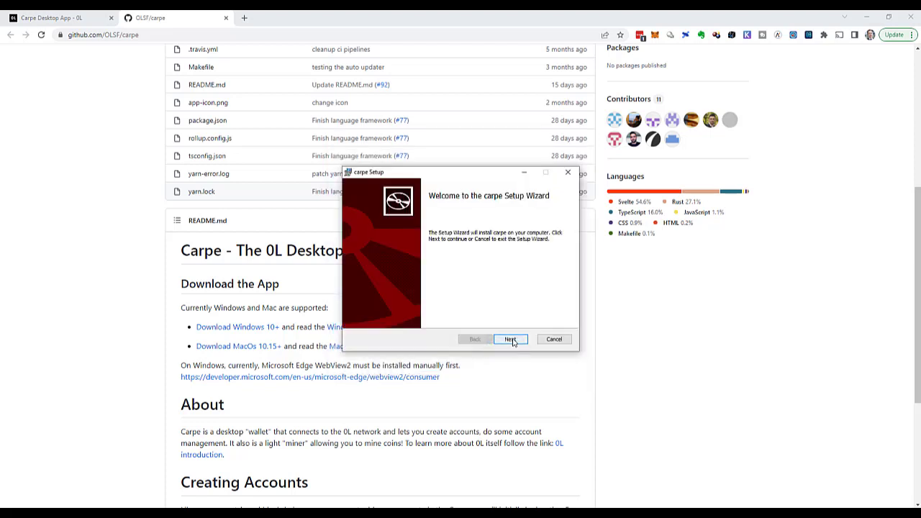
pyautogui.click(511, 340)
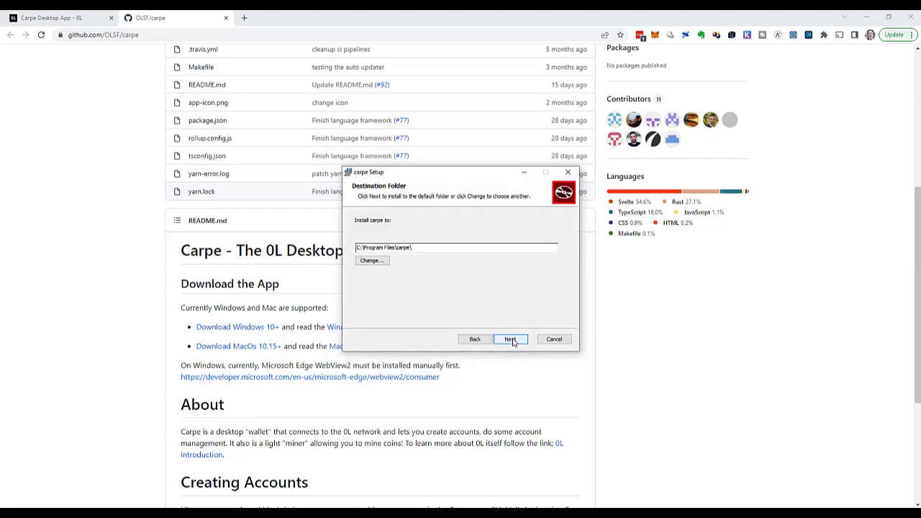
pyautogui.click(511, 340)
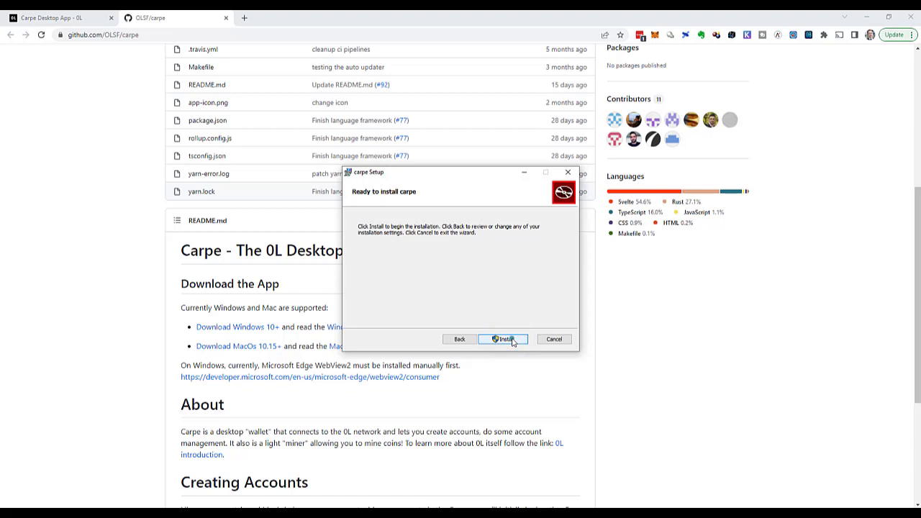
pyautogui.click(511, 340)
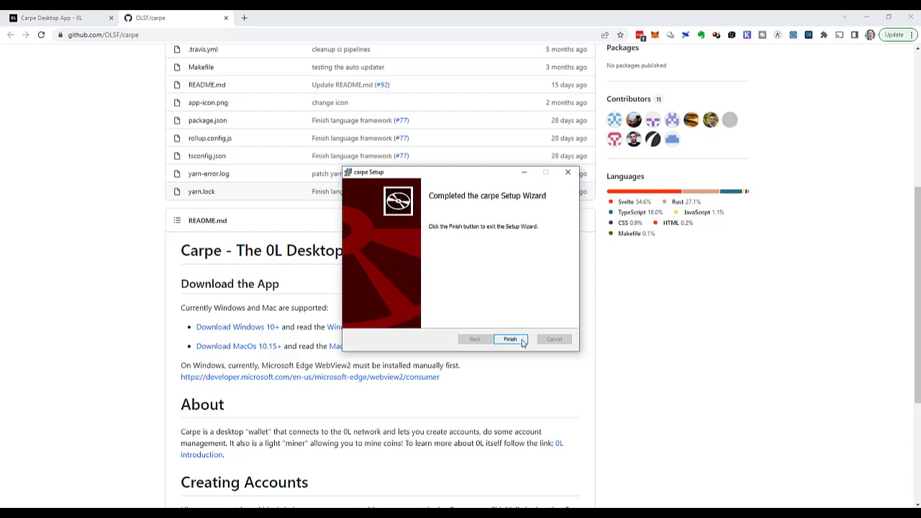
pyautogui.click(523, 342)
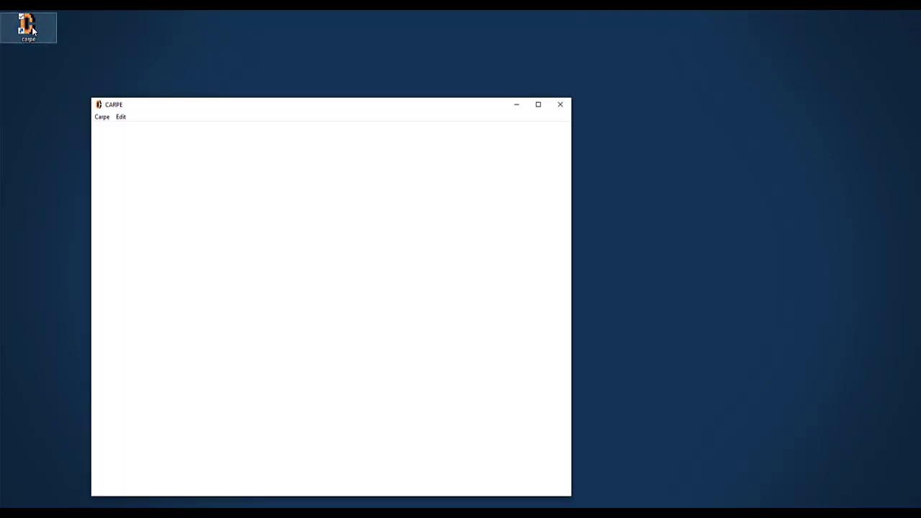
# - Center the Carpe window and create new wallet account 166, not yet on chain
pyautogui.click(279, 103)
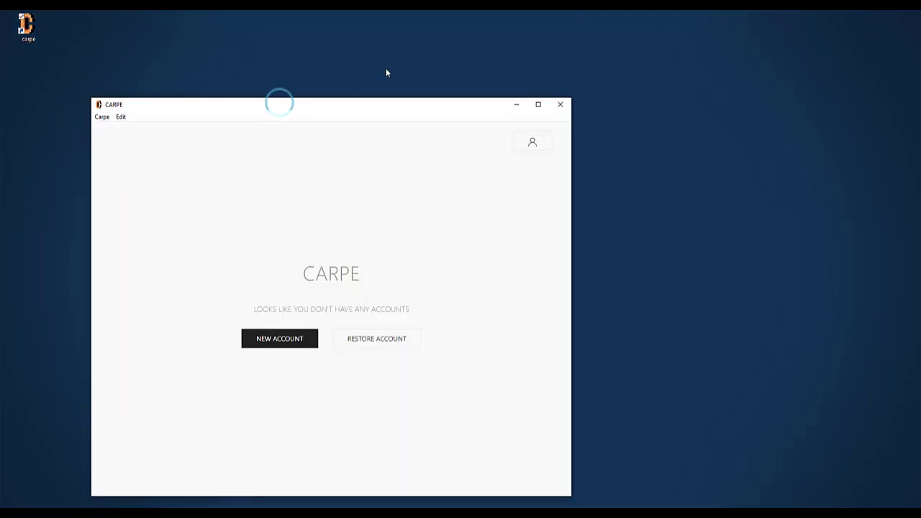
pyautogui.moveTo(256, 107); pyautogui.dragTo(385, 53)
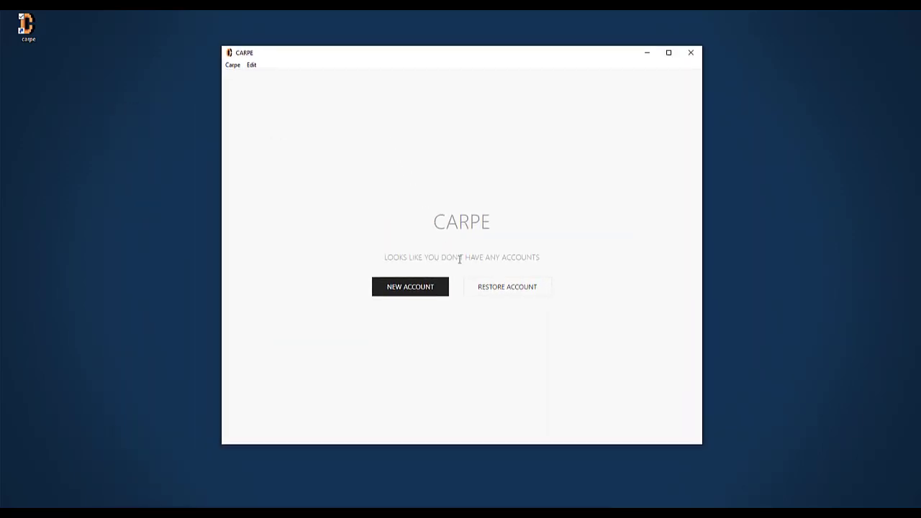
pyautogui.click(437, 291)
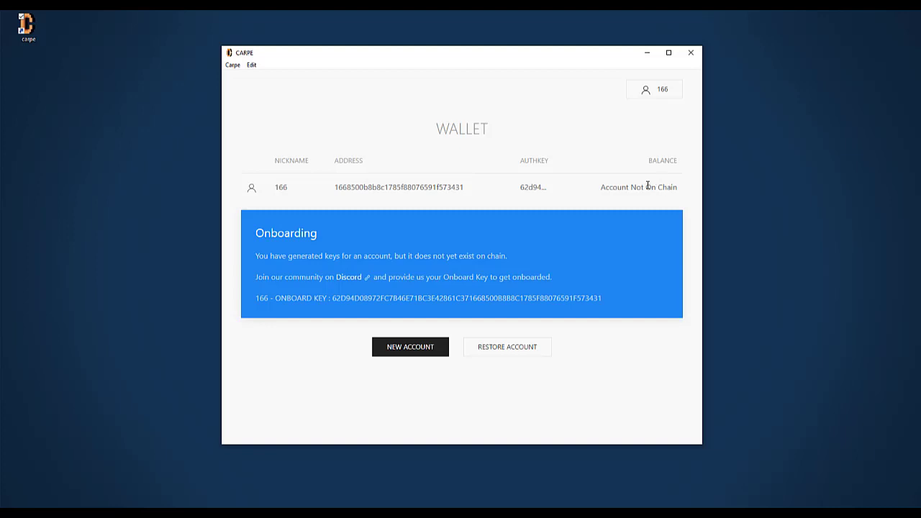
# - Select the new account's onboard key and copy it to the clipboard
pyautogui.doubleClick(357, 300)
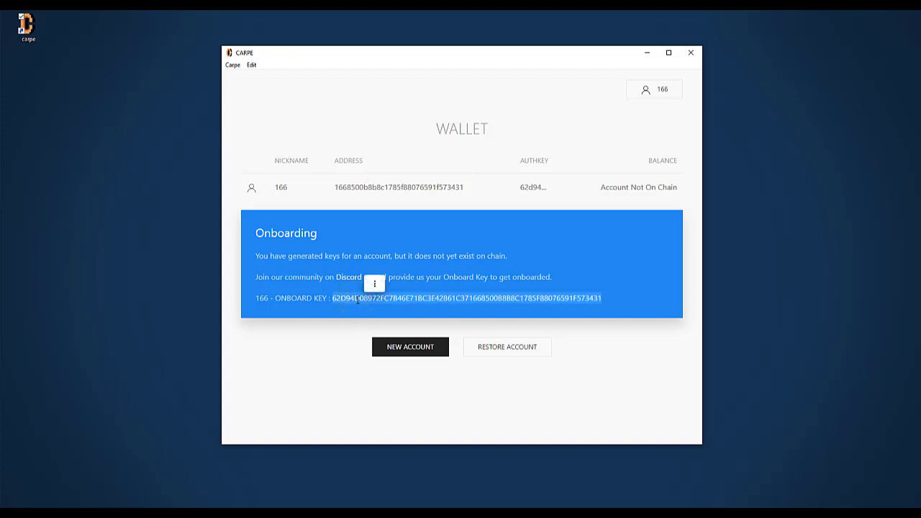
pyautogui.rightClick(357, 299)
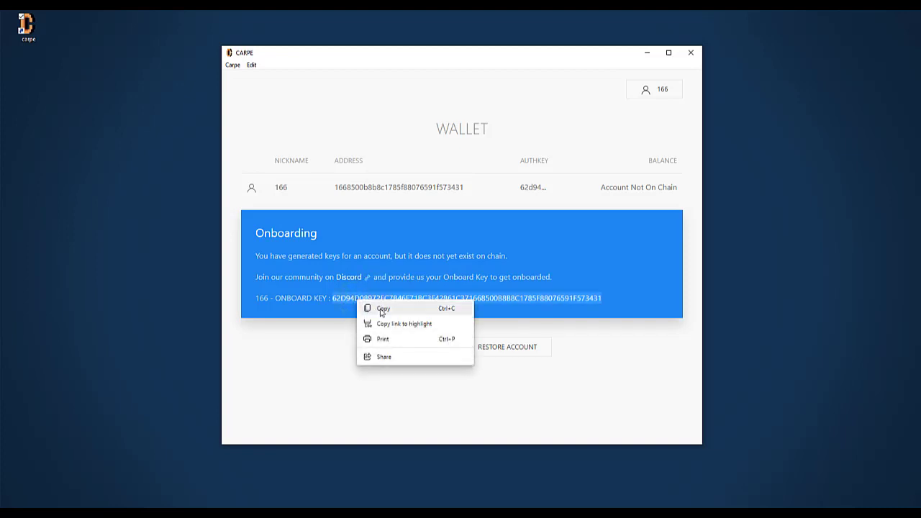
pyautogui.click(381, 311)
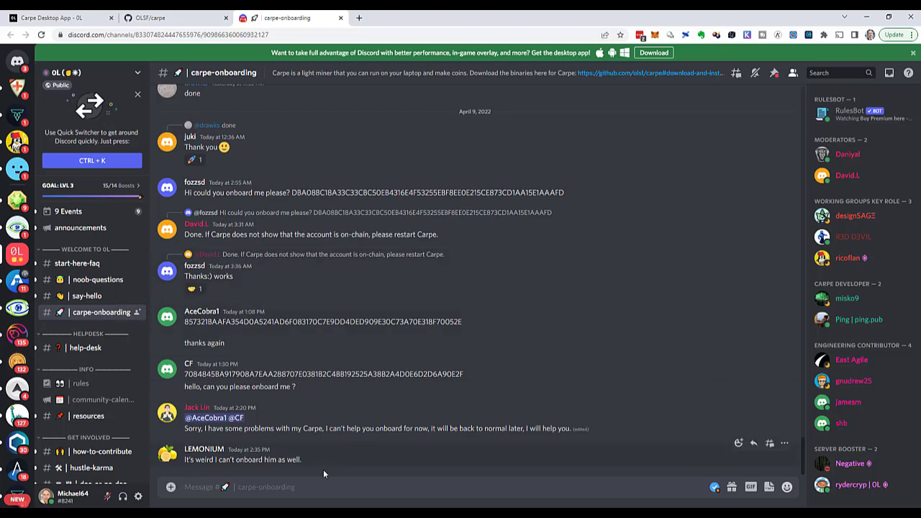
# - Post 'Please onboard me:' with the pasted onboard key in carpe-onboarding, then return to Carpe
pyautogui.write('Please onb')
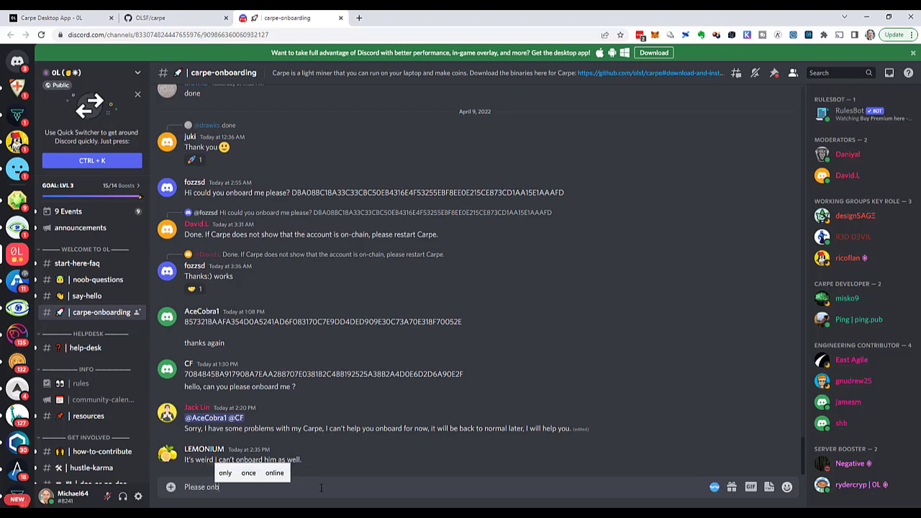
pyautogui.write('oard me:')
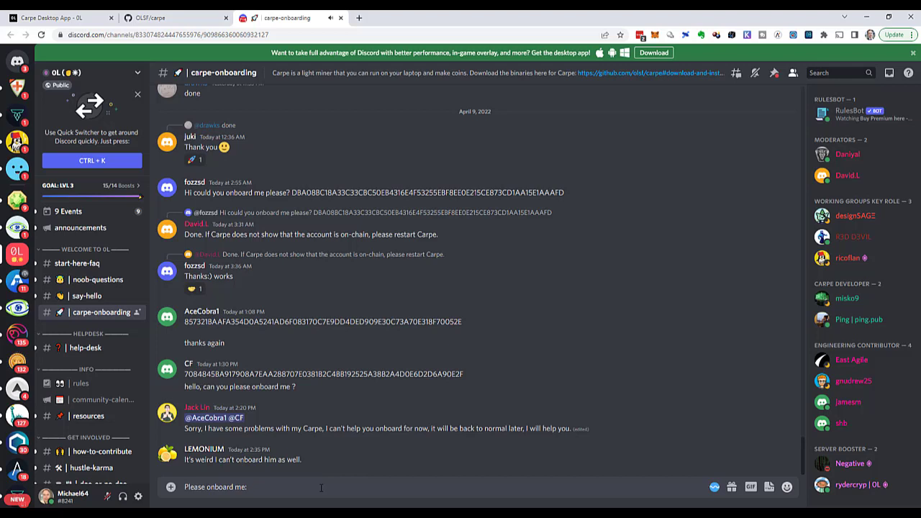
pyautogui.write('62D94D08972FC7B4BE718C3E42861C371668500B888C1785F88076591F573431')
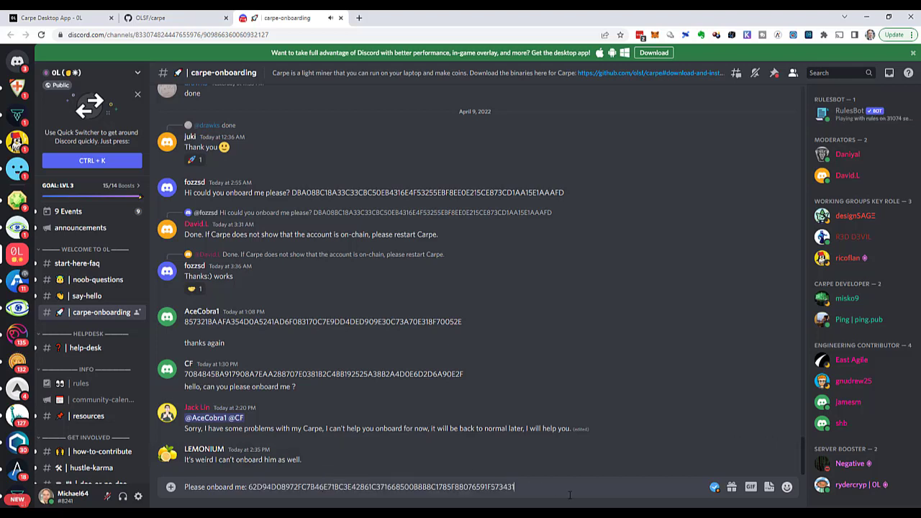
pyautogui.press('Return')
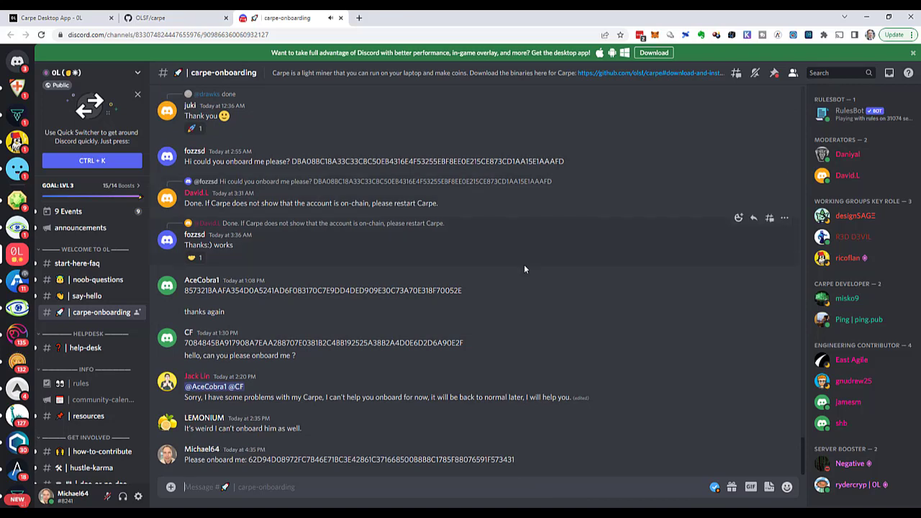
pyautogui.click(868, 19)
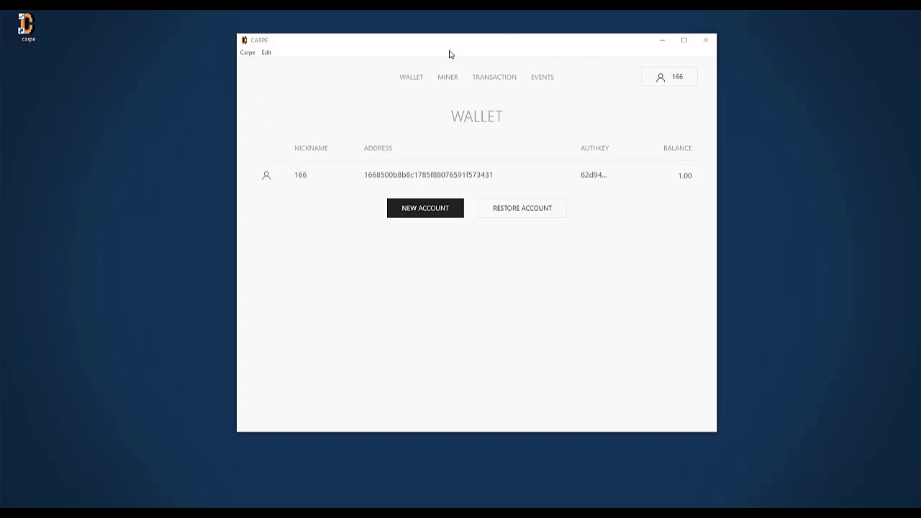
# - Switch to the Miner page and turn the miner on
pyautogui.click(447, 78)
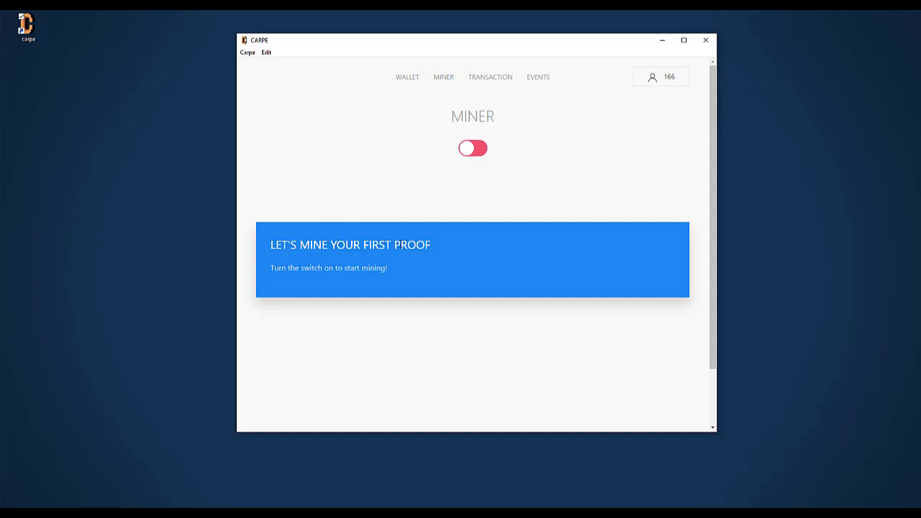
pyautogui.click(473, 150)
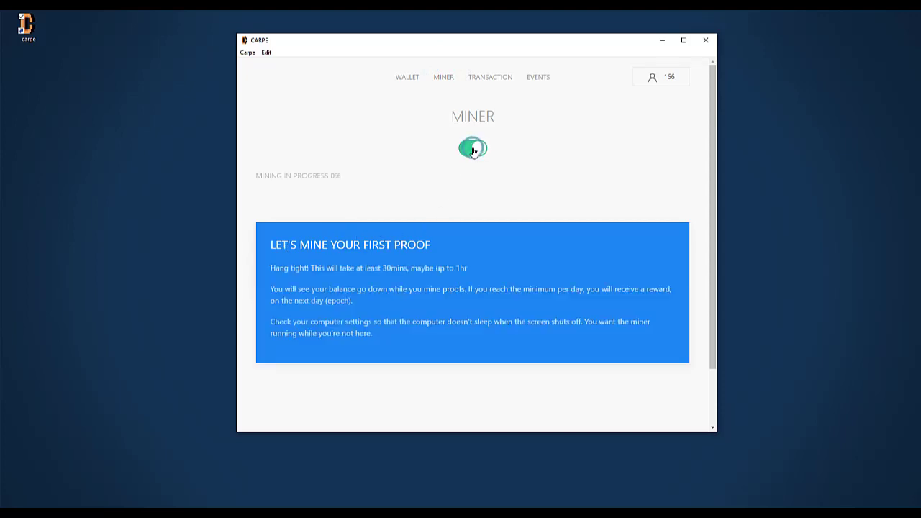
pyautogui.moveTo(256, 184)
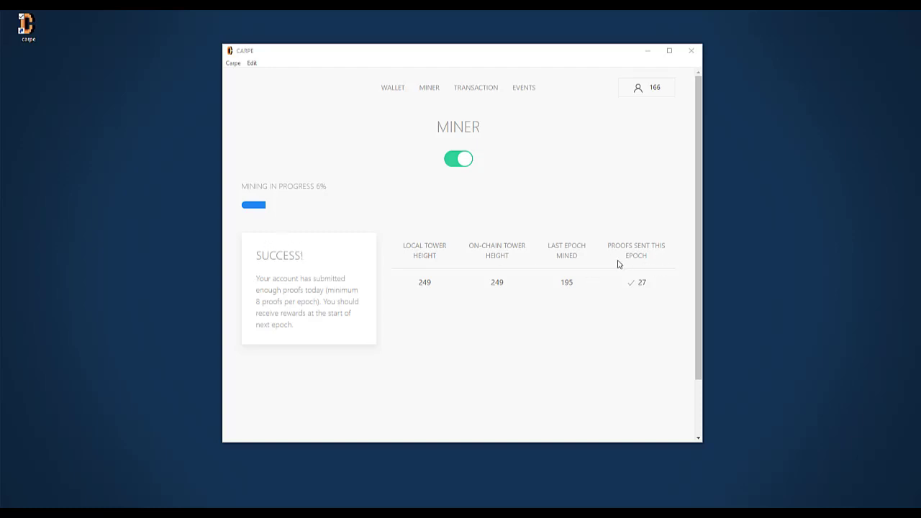
# - Check the success mark beside the miner's 27 proofs sent this epoch
pyautogui.moveTo(650, 278)
# - Return to the Wallet page to see account 166's 535.18 balance
pyautogui.click(389, 91)
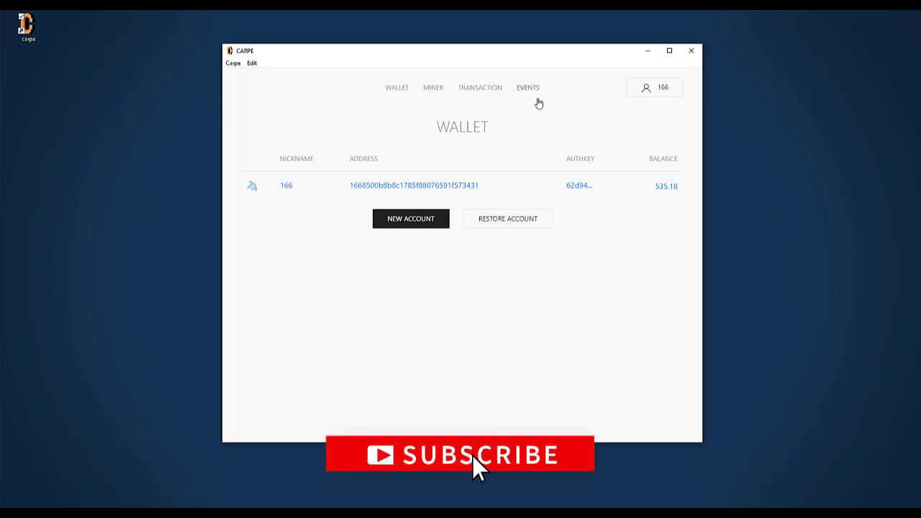
# - Show the second page of Account Events, with the earliest payments of 50.63, 35.81 and 1.00
pyautogui.click(530, 89)
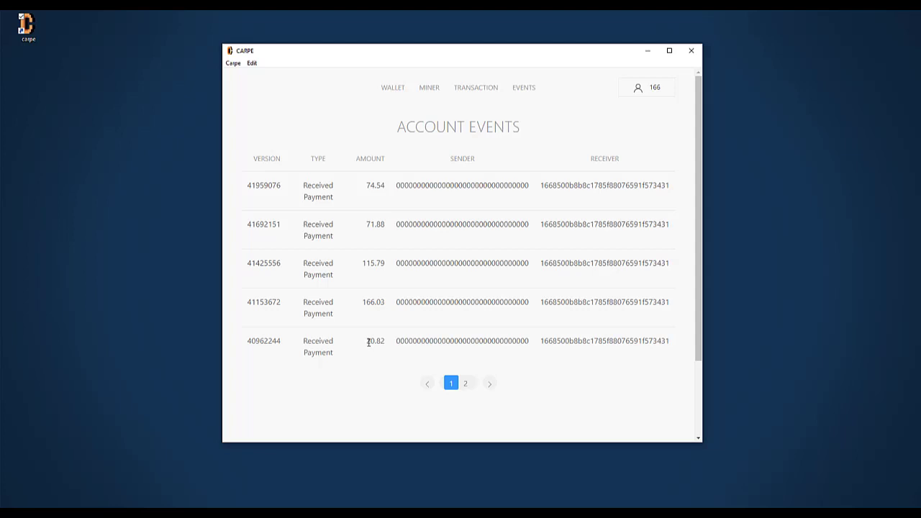
pyautogui.click(466, 384)
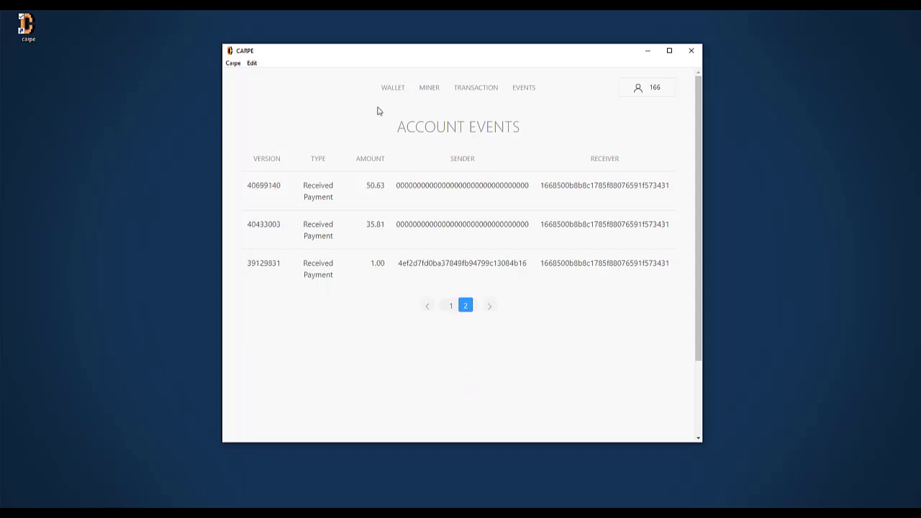